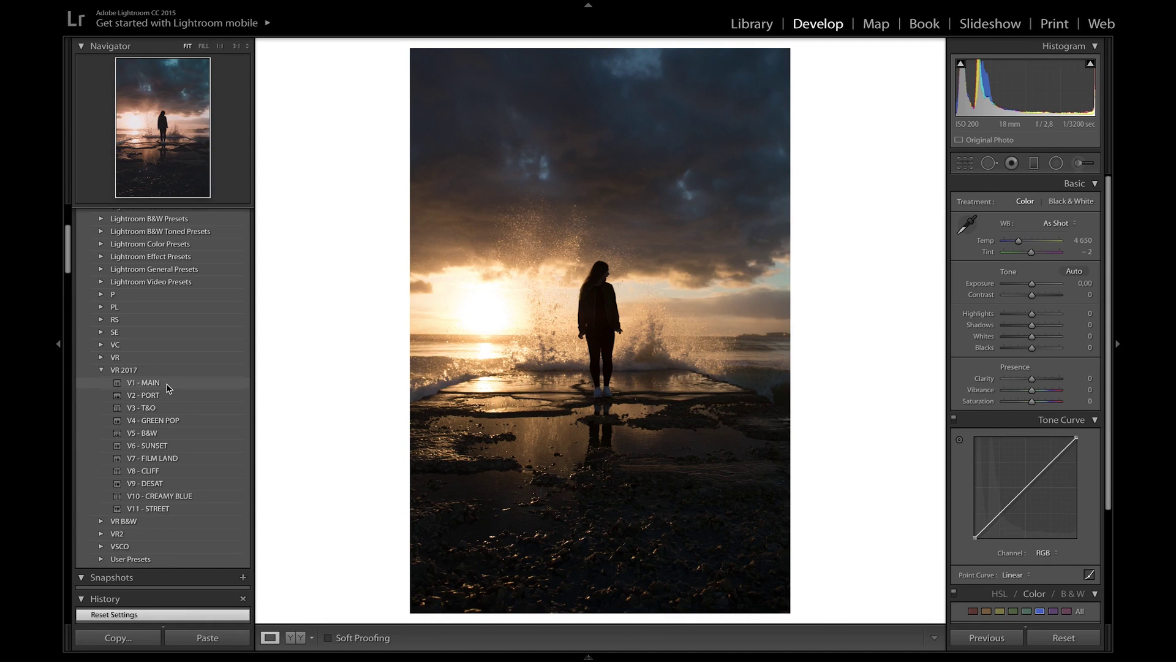
- Apply the VR 2017 group's V1 - MAIN preset to the silhouetted seascape photo
{"action": "left_click", "coordinate": [166, 385]}
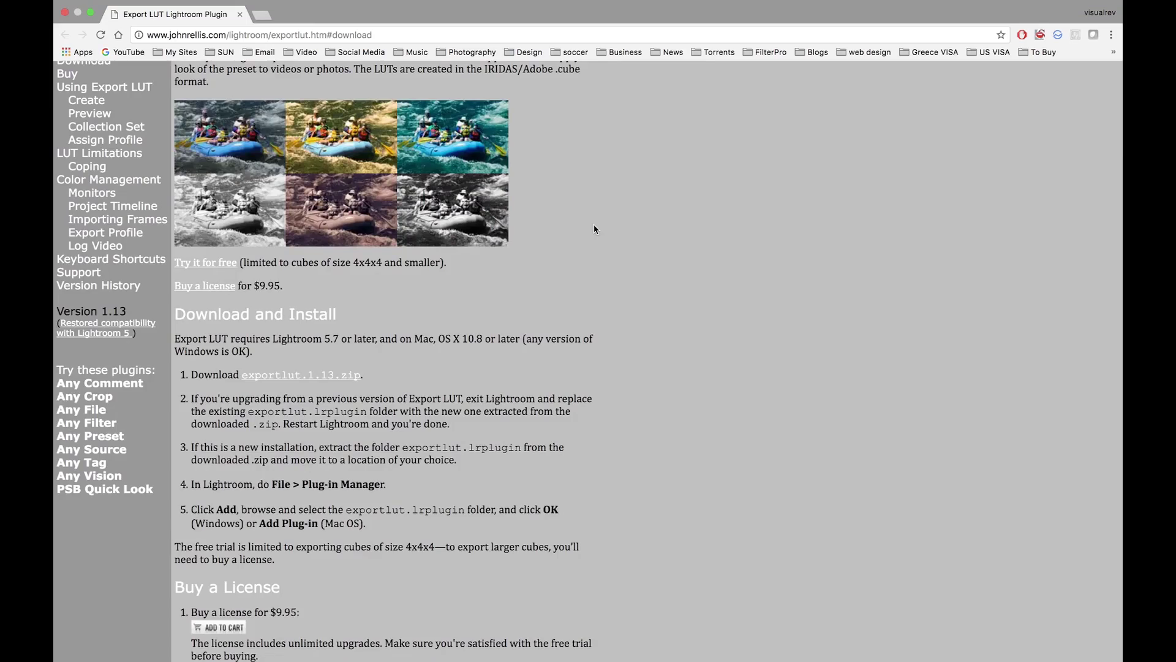
- Scroll the Export LUT plugin webpage down to its Download and Install section
{"action": "scroll", "coordinate": [318, 320], "scroll_direction": "down", "scroll_amount": 5}
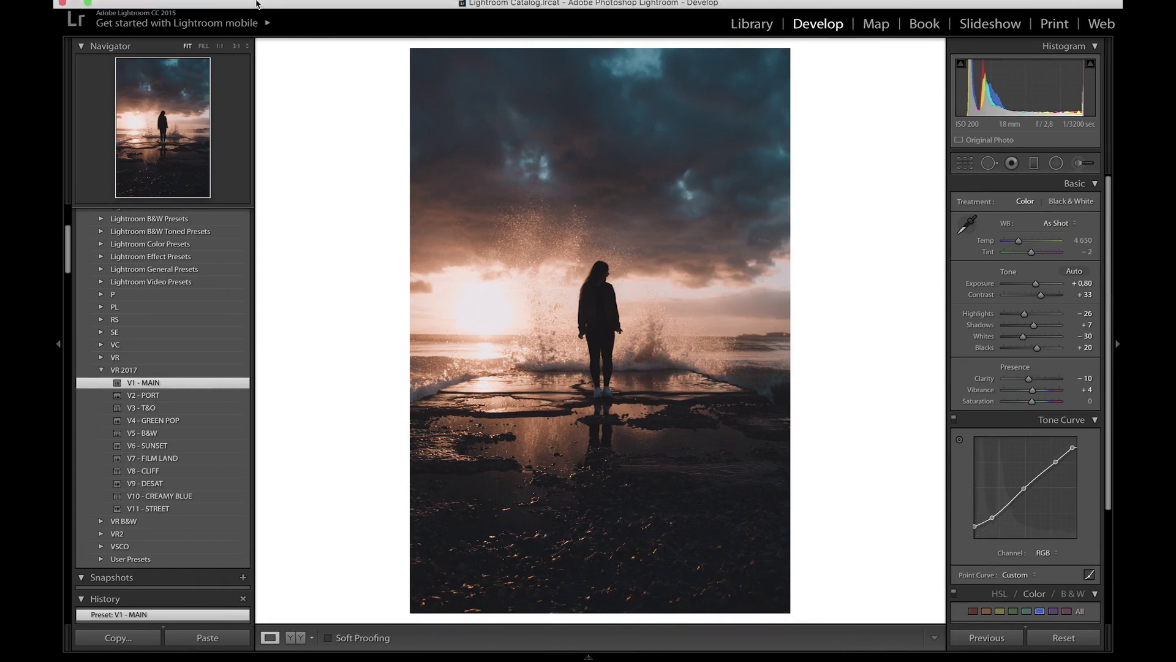
- Add the exportlut.lrplugin package through the Plug-in Manager so Export LUT 1.11 is enabled
{"action": "left_click", "coordinate": [153, 7]}
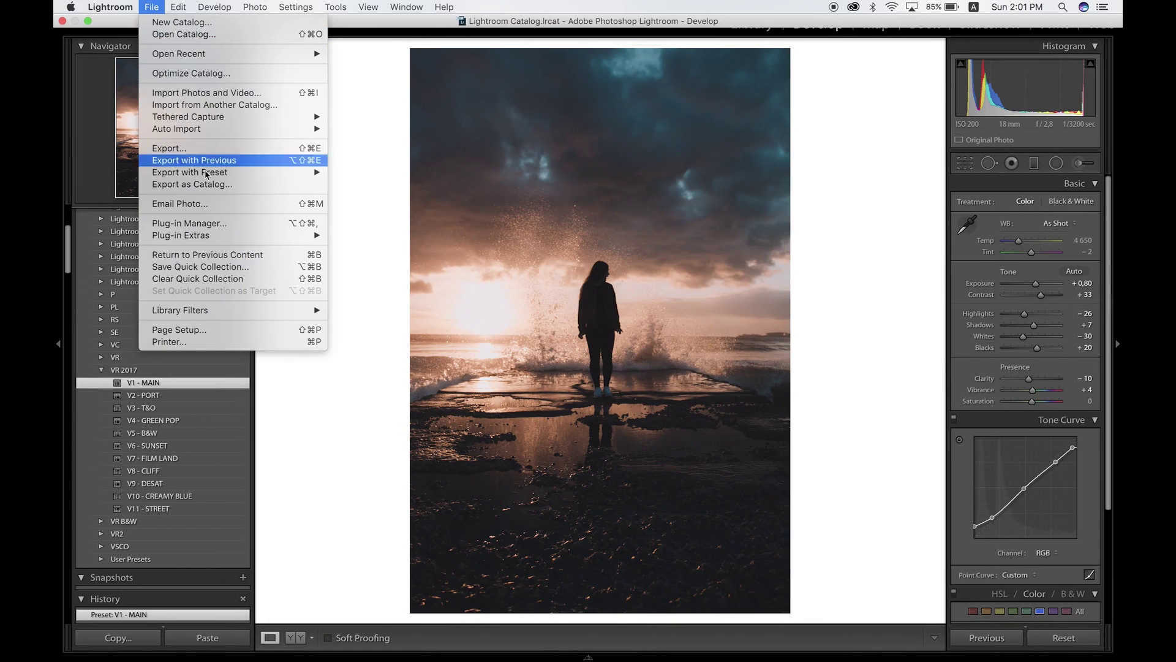
{"action": "left_click", "coordinate": [223, 224]}
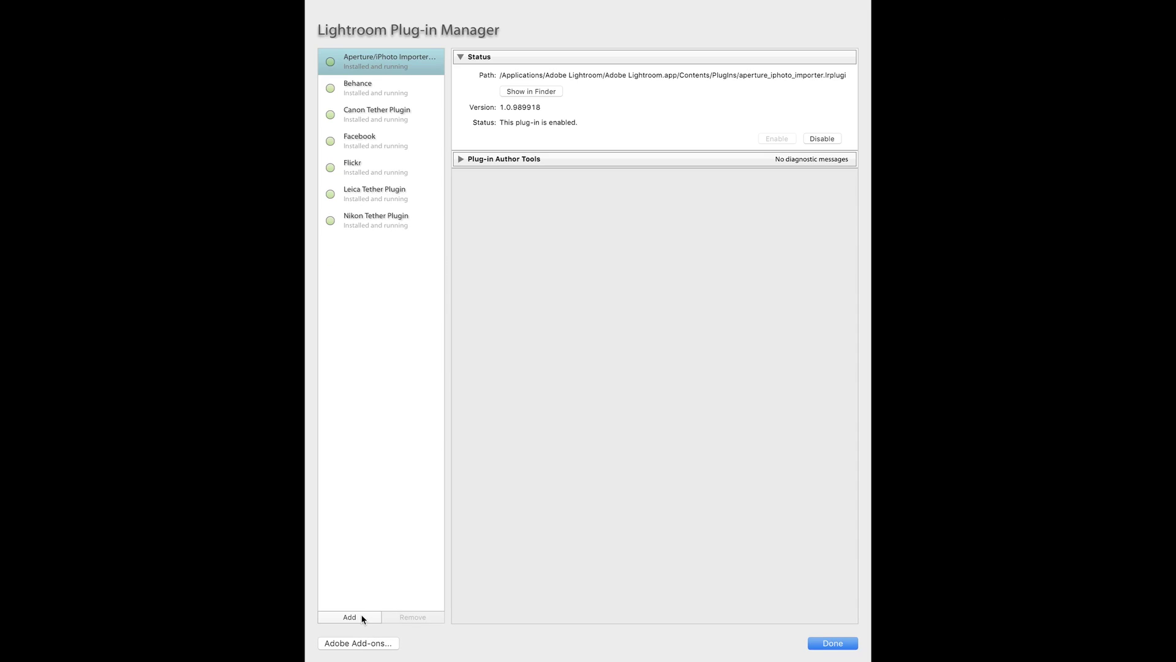
{"action": "left_click", "coordinate": [361, 617]}
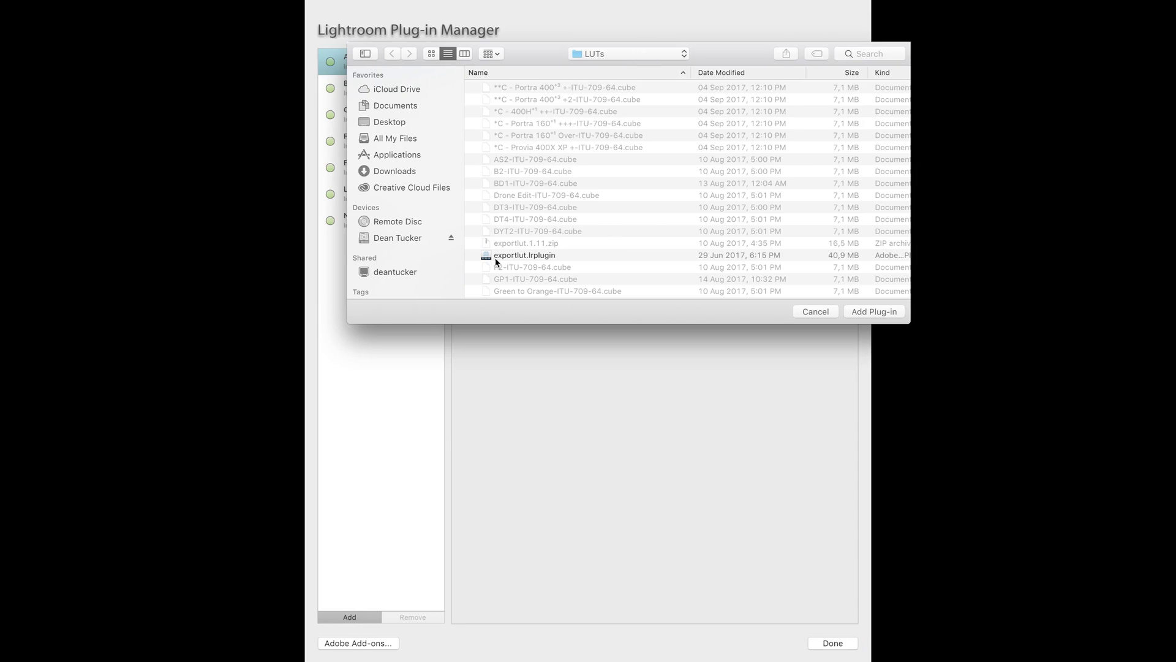
{"action": "left_click", "coordinate": [525, 256]}
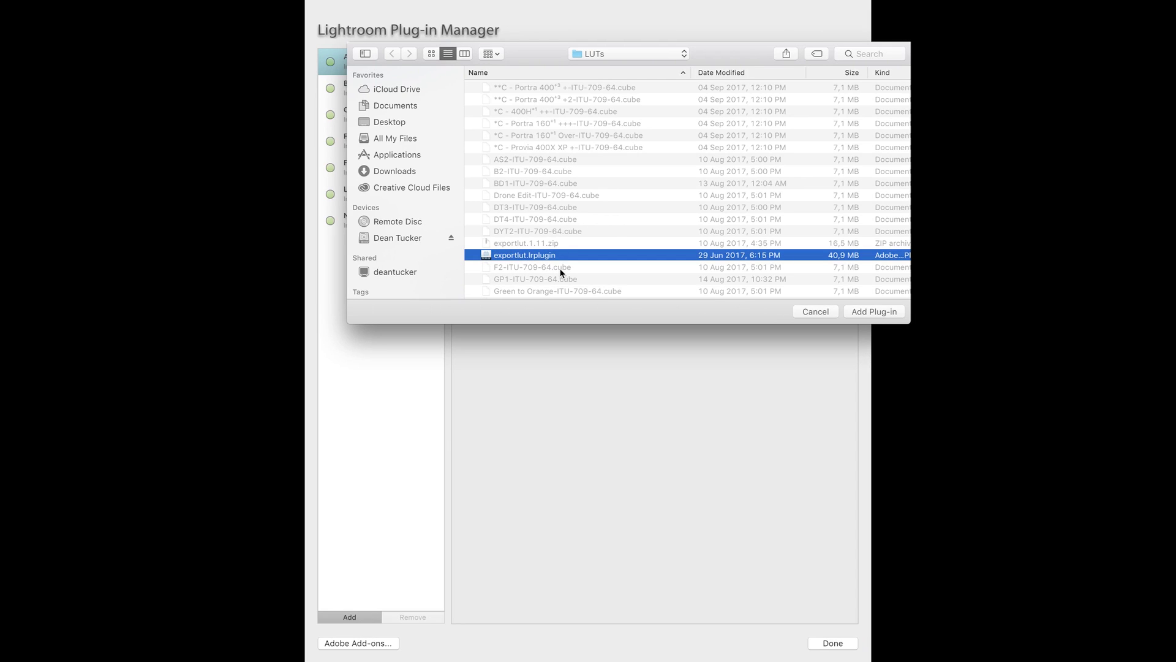
{"action": "left_click", "coordinate": [888, 314]}
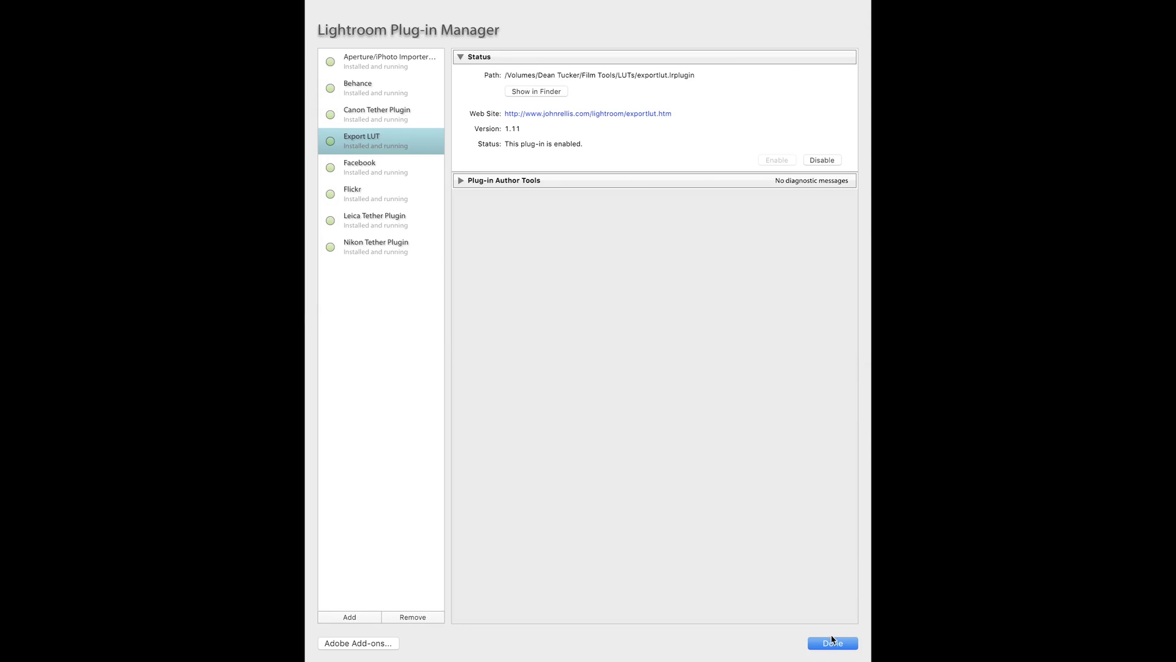
{"action": "left_click", "coordinate": [832, 639]}
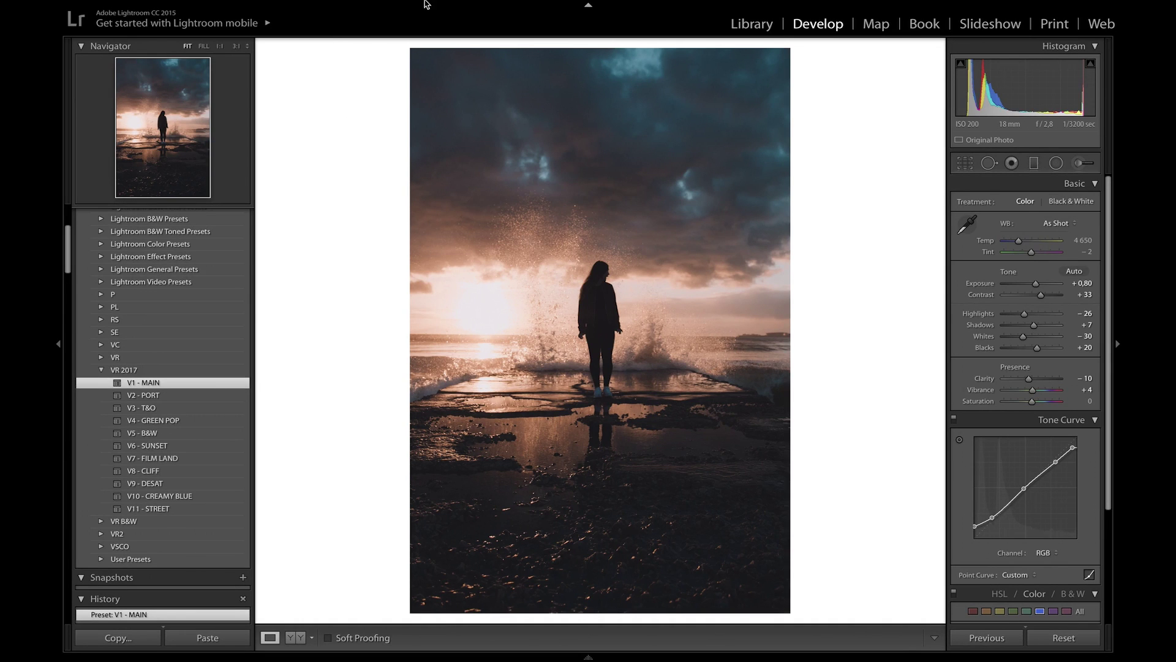
- Launch Export LUT from Plug-in Extras and use the selected photo as the source
{"action": "mouse_move", "coordinate": [326, 5]}
{"action": "left_click", "coordinate": [152, 6]}
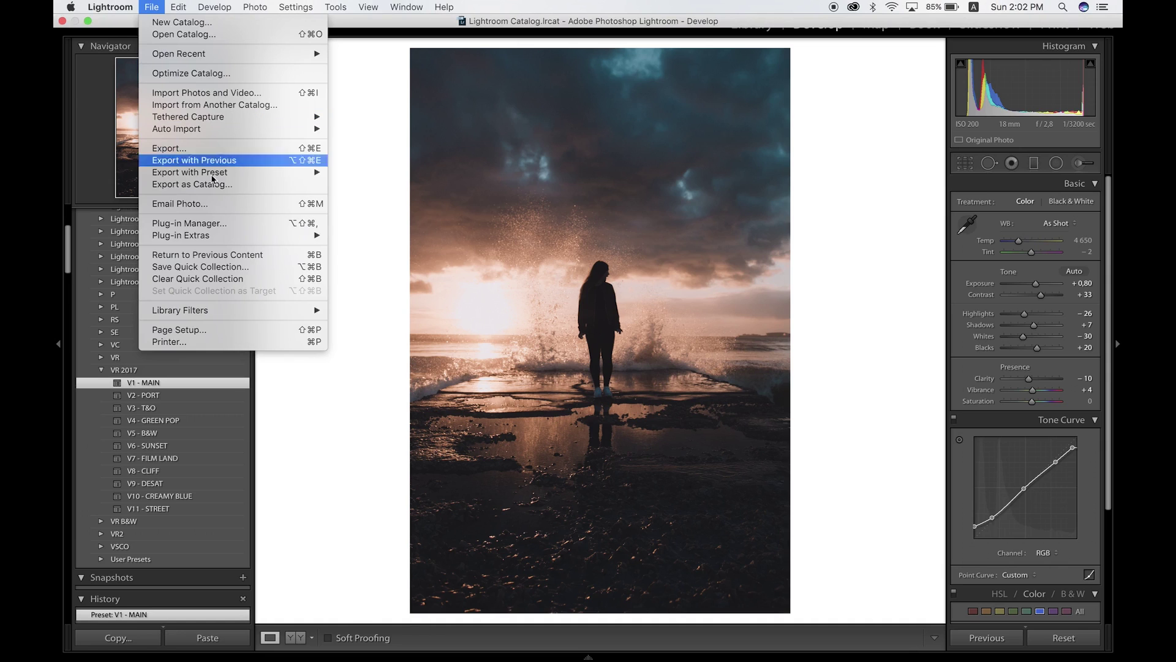
{"action": "mouse_move", "coordinate": [233, 236]}
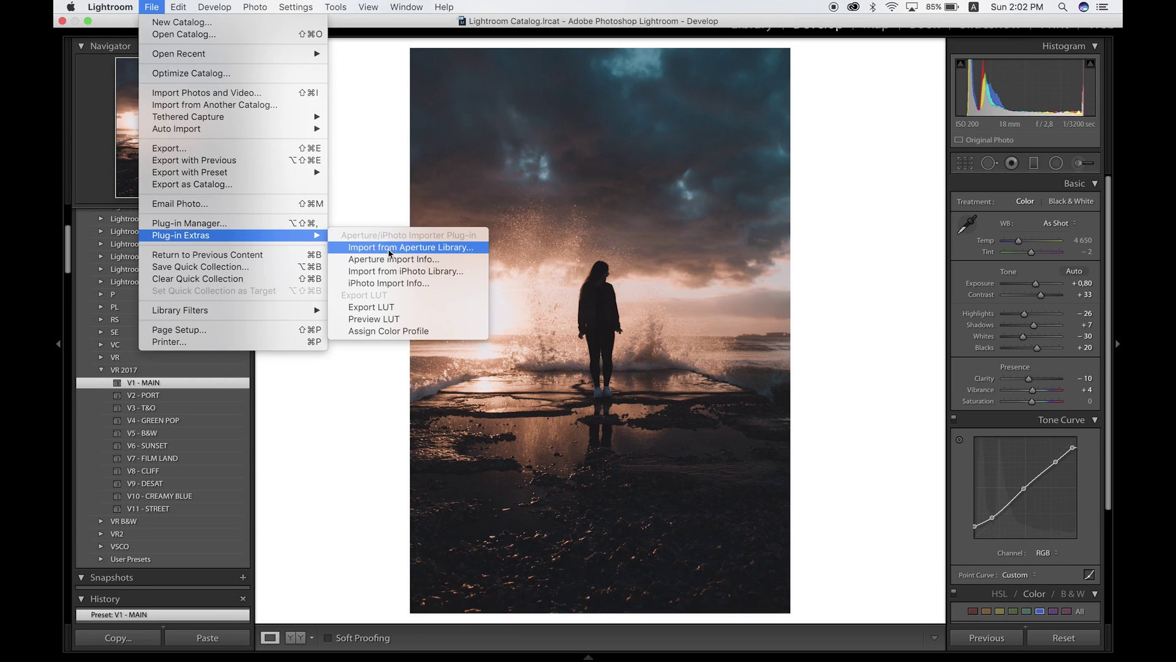
{"action": "left_click", "coordinate": [402, 310]}
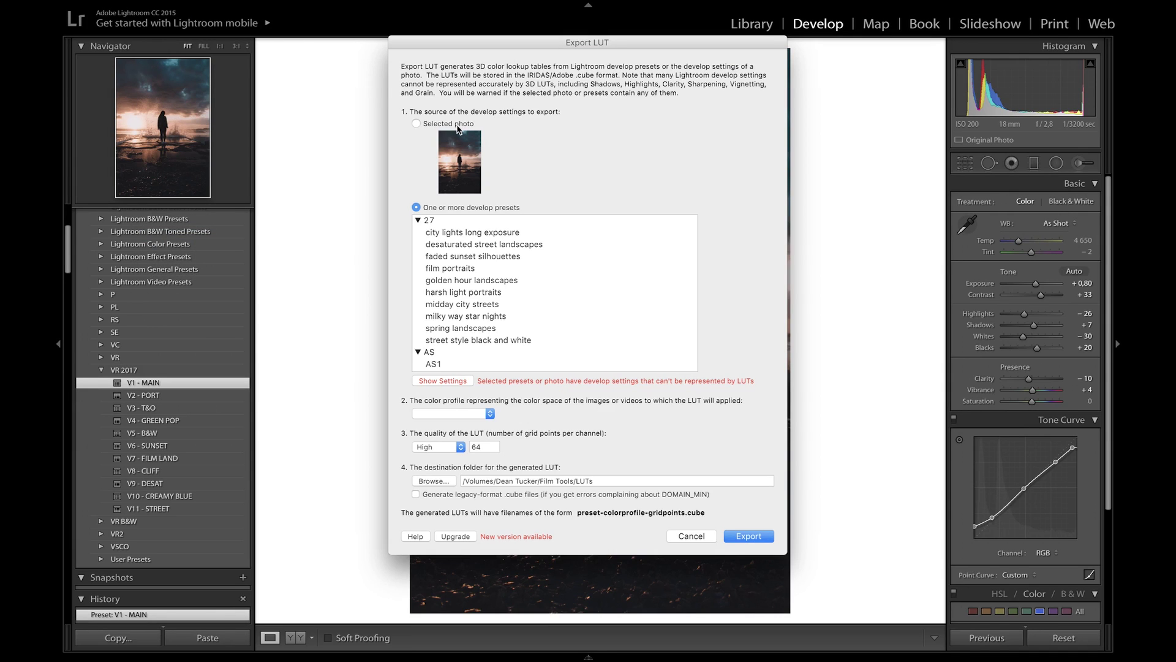
{"action": "left_click", "coordinate": [457, 129]}
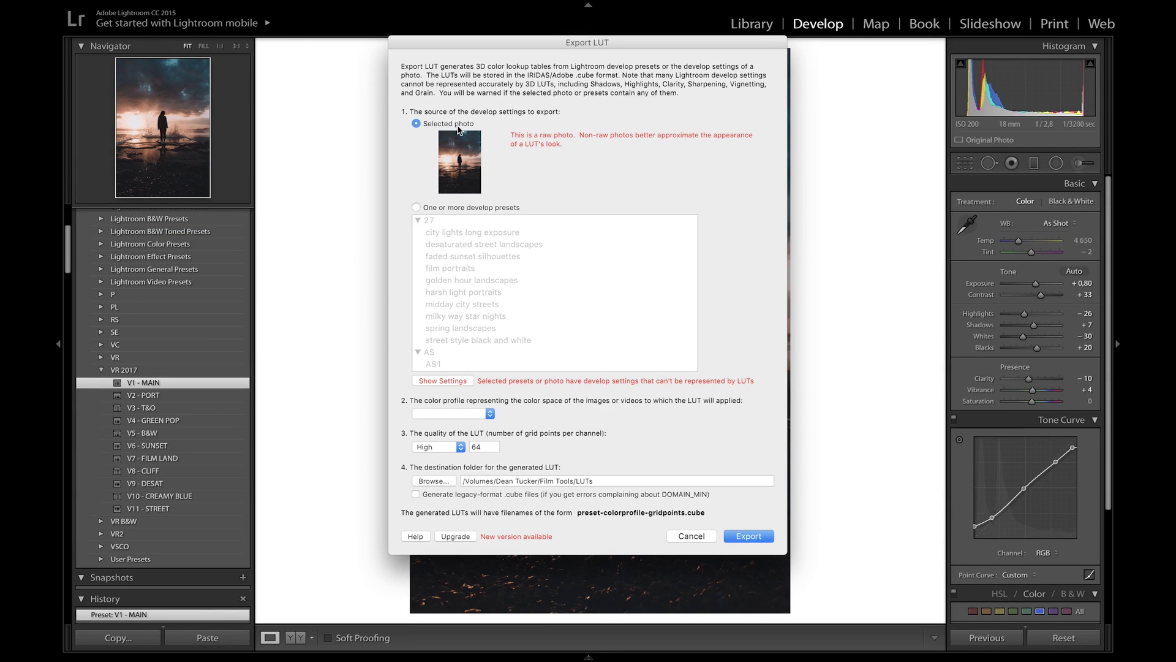
{"action": "left_click", "coordinate": [460, 207]}
{"action": "scroll", "coordinate": [502, 307], "scroll_direction": "down", "scroll_amount": 10}
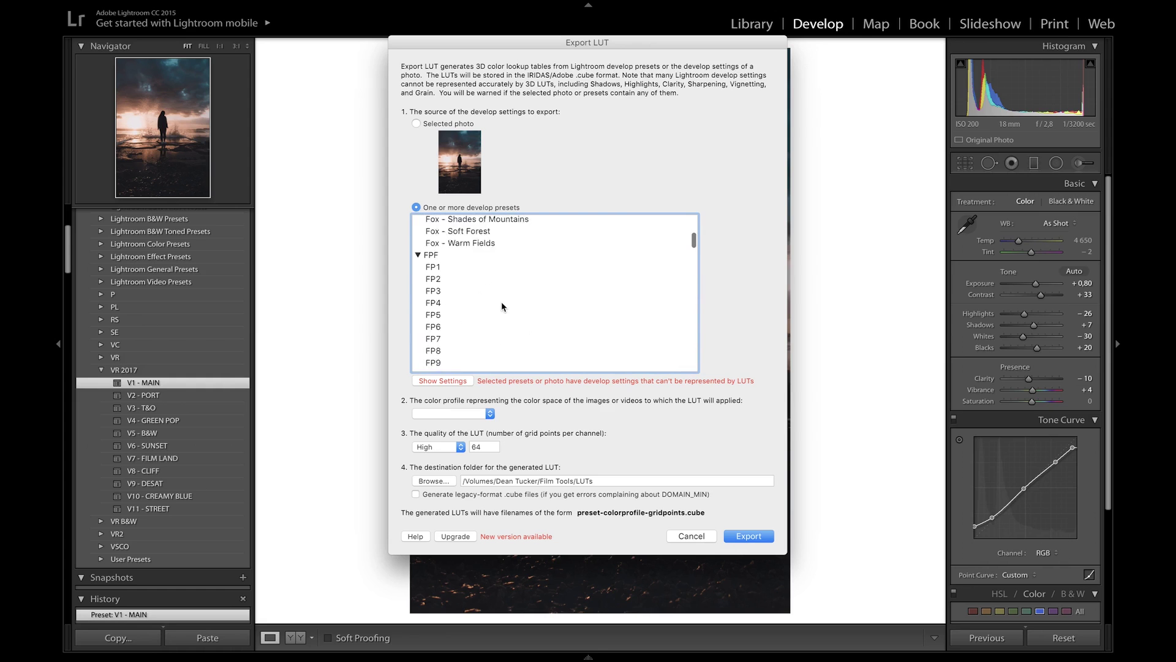
{"action": "scroll", "coordinate": [501, 306], "scroll_direction": "down", "scroll_amount": 10}
{"action": "left_click", "coordinate": [481, 301]}
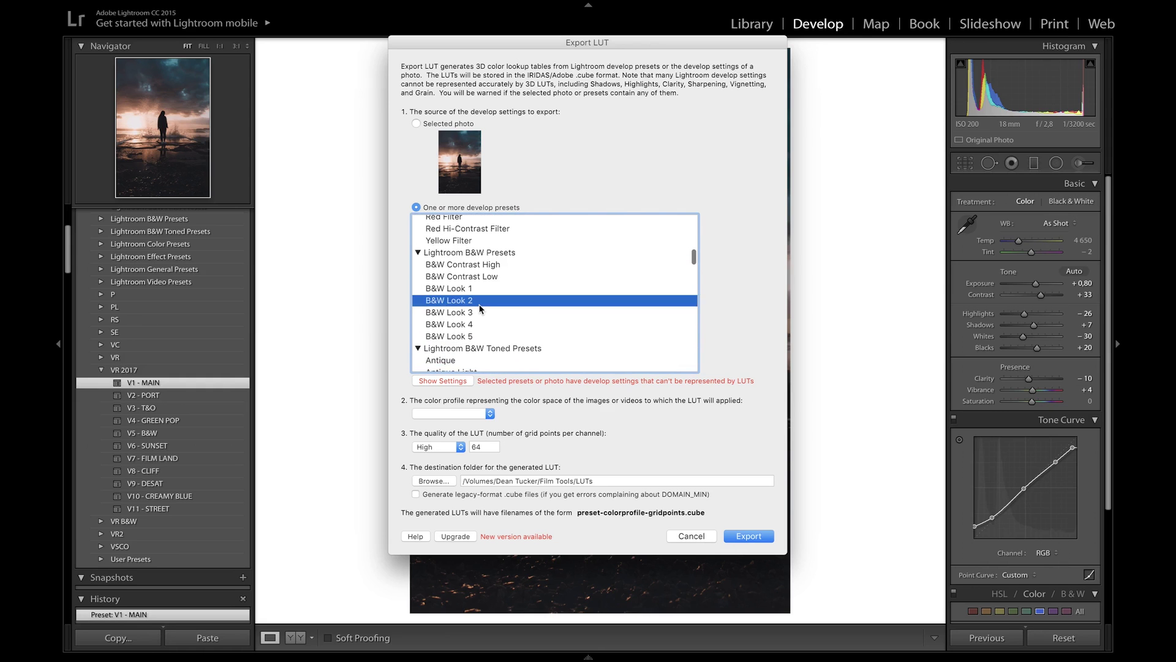
{"action": "scroll", "coordinate": [480, 306], "scroll_direction": "down", "scroll_amount": 5}
{"action": "scroll", "coordinate": [481, 308], "scroll_direction": "up", "scroll_amount": 5}
{"action": "left_click", "coordinate": [416, 123]}
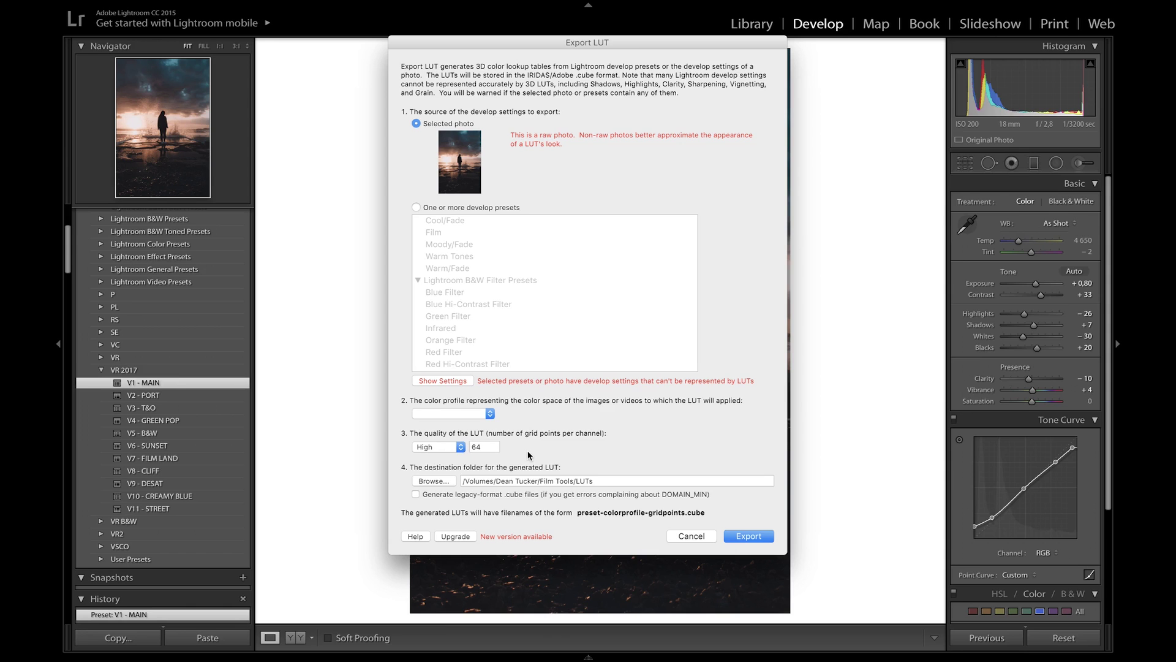
- Set the Desktop as the destination folder and export the 64-point .cube LUT
{"action": "left_click", "coordinate": [429, 481]}
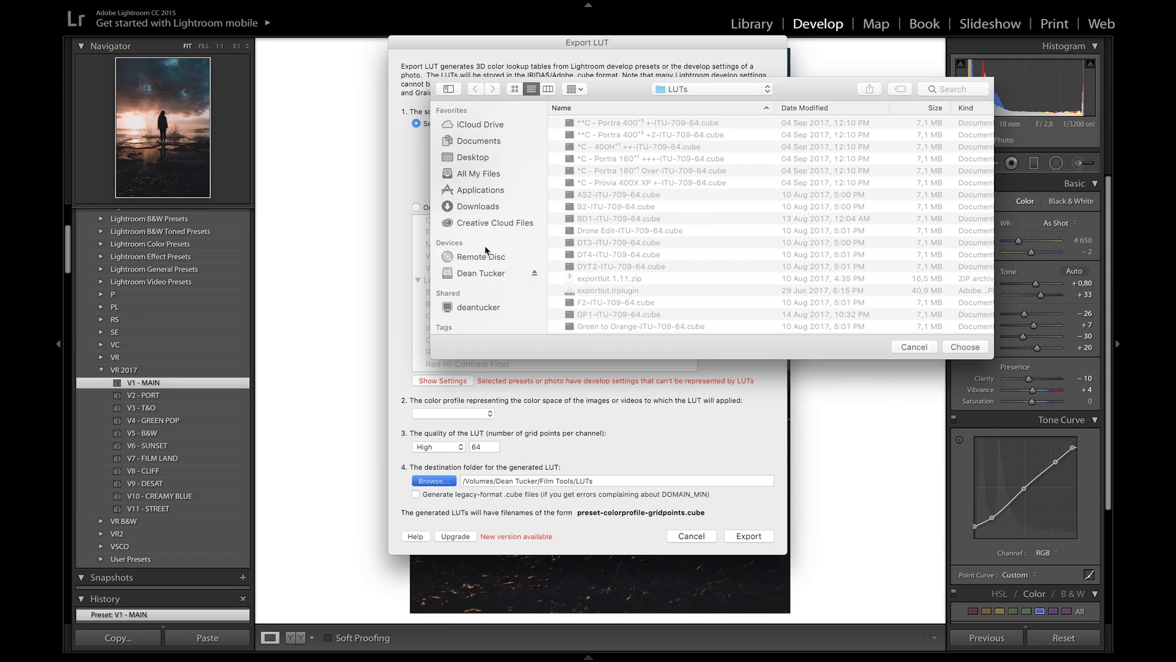
{"action": "left_click", "coordinate": [490, 159]}
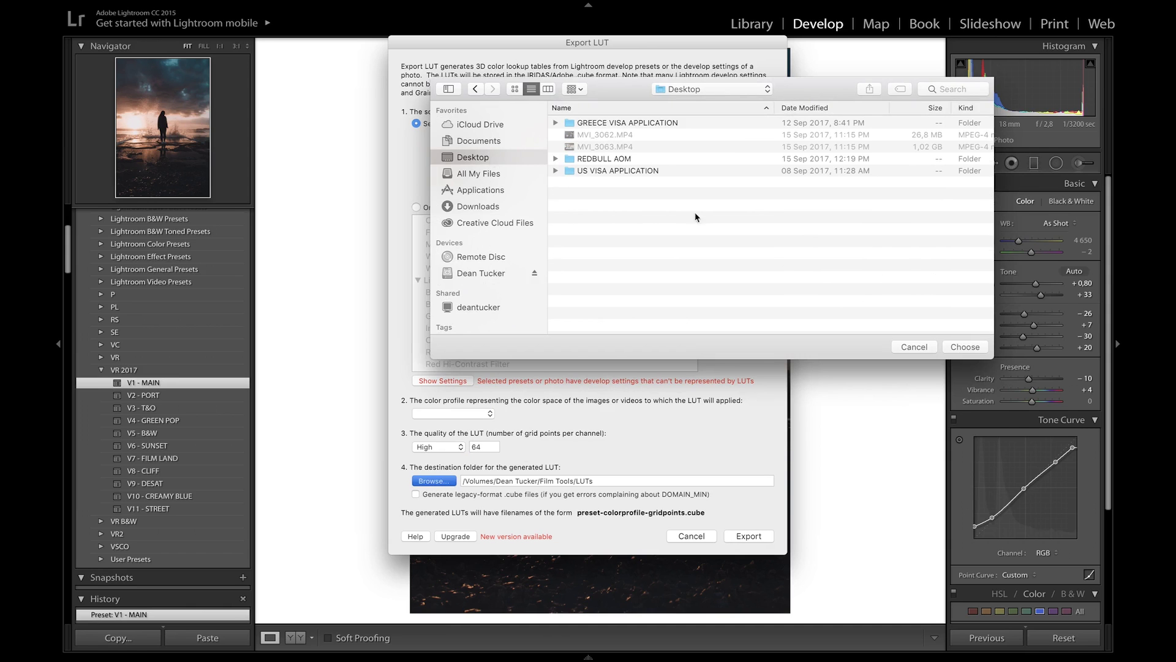
{"action": "left_click", "coordinate": [955, 349]}
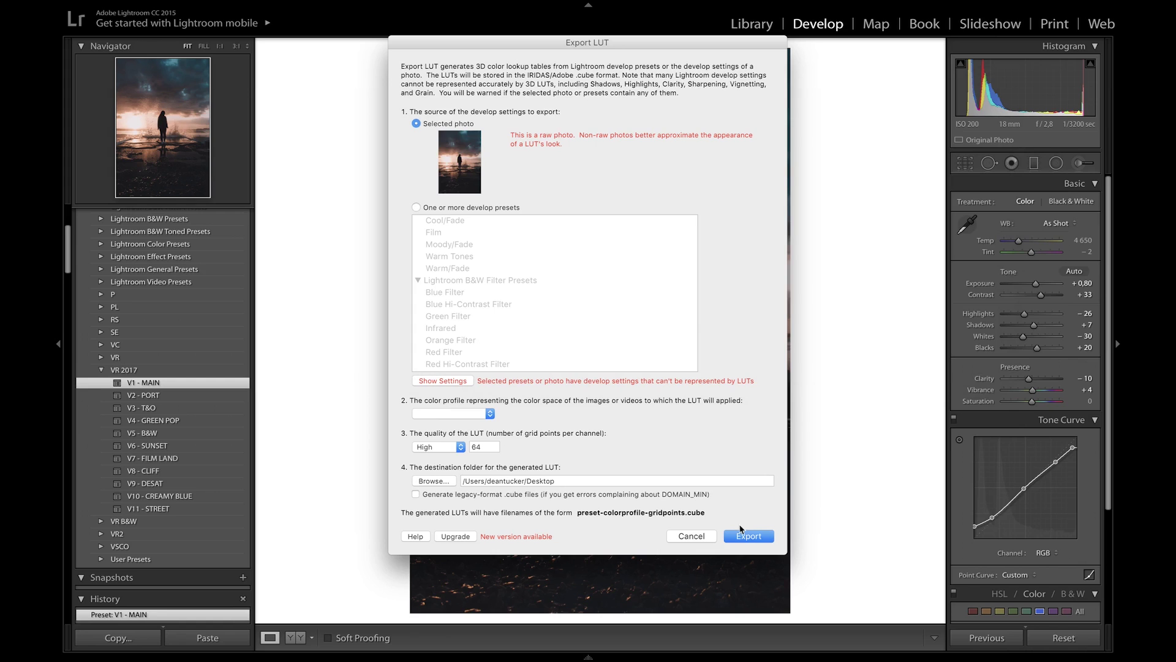
{"action": "left_click", "coordinate": [756, 537]}
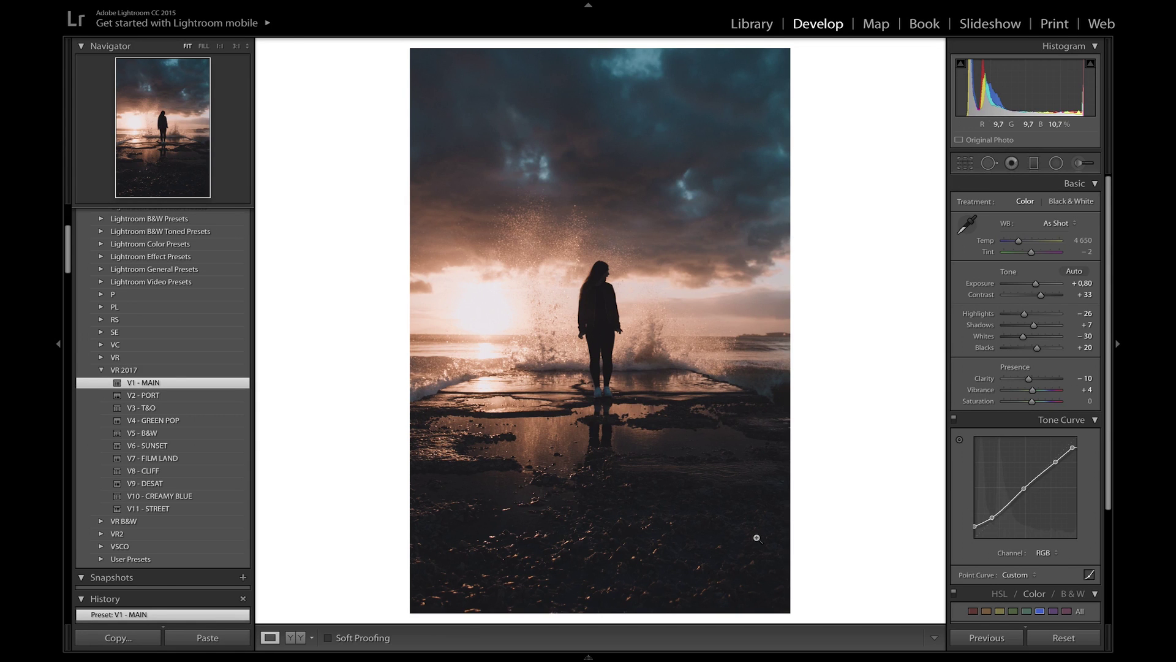
- Switch to Premiere Pro's Seapoint sequence, zoom the timeline out, and park the playhead at 00:00:13:01
{"action": "key", "text": "ctrl+Left"}
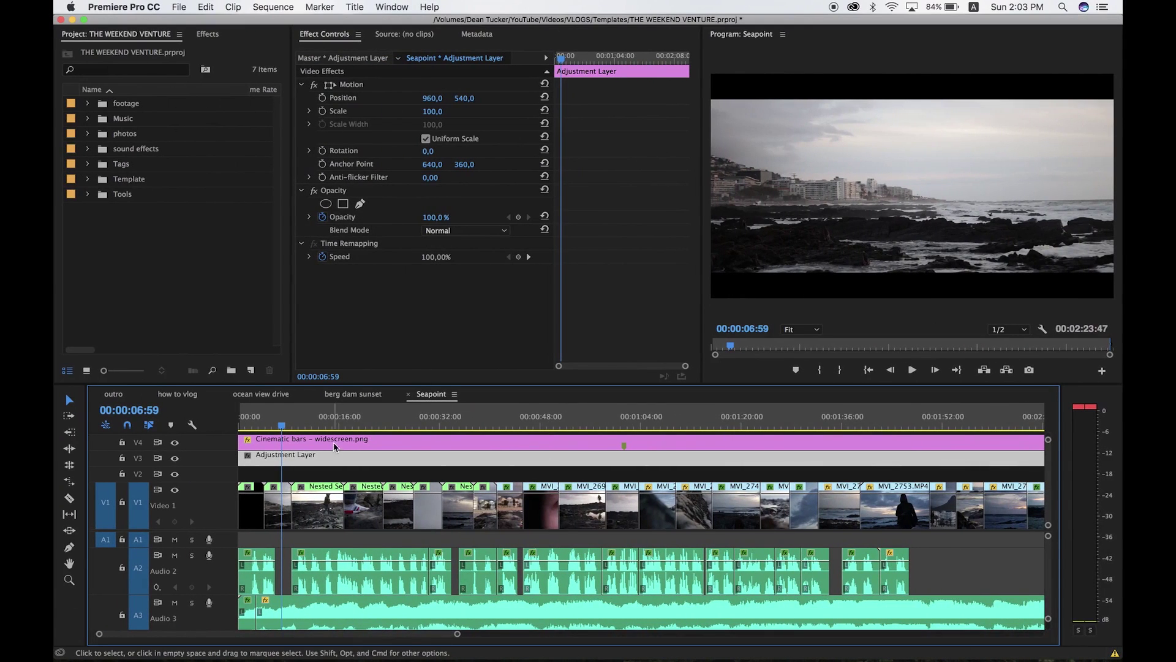
{"action": "key", "text": "minus"}
{"action": "key", "text": "minus"}
{"action": "key", "text": "minus"}
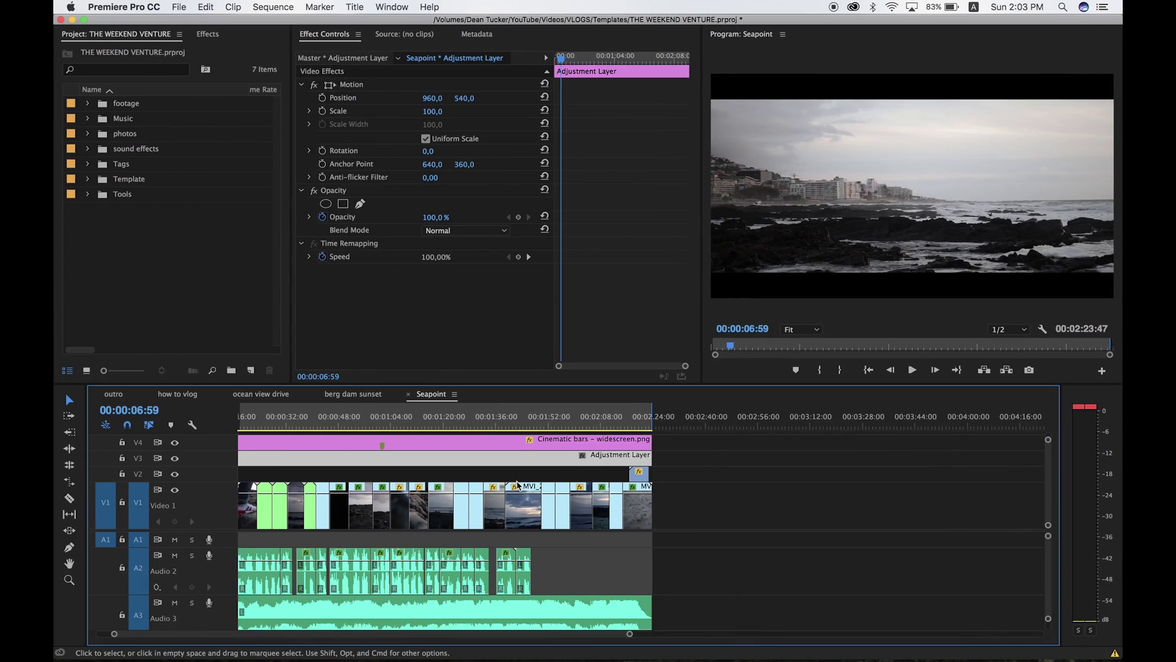
{"action": "scroll", "coordinate": [517, 485], "scroll_direction": "left", "scroll_amount": 2}
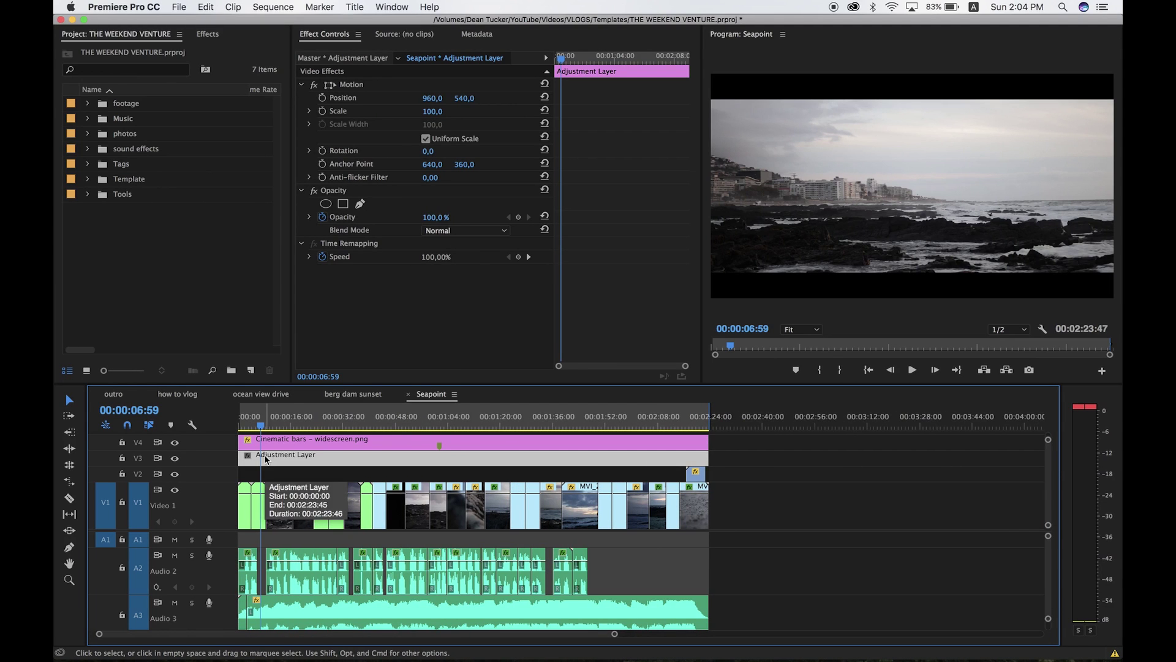
{"action": "left_click", "coordinate": [282, 427]}
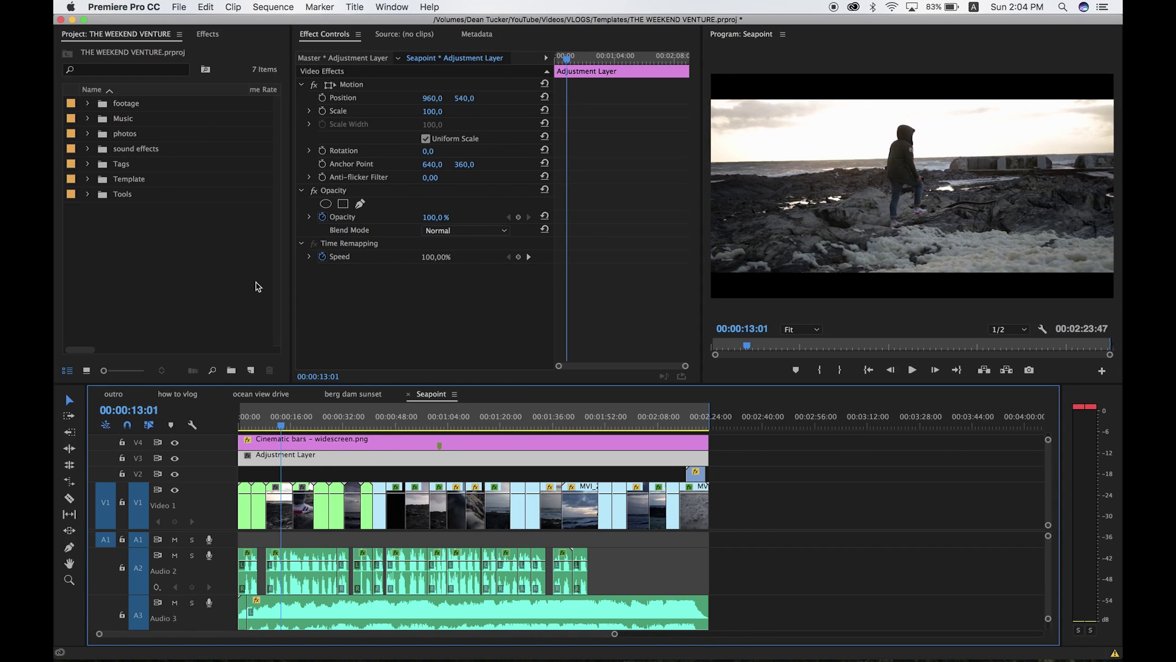
- Switch Premiere Pro to the Color workspace
{"action": "left_click", "coordinate": [399, 6]}
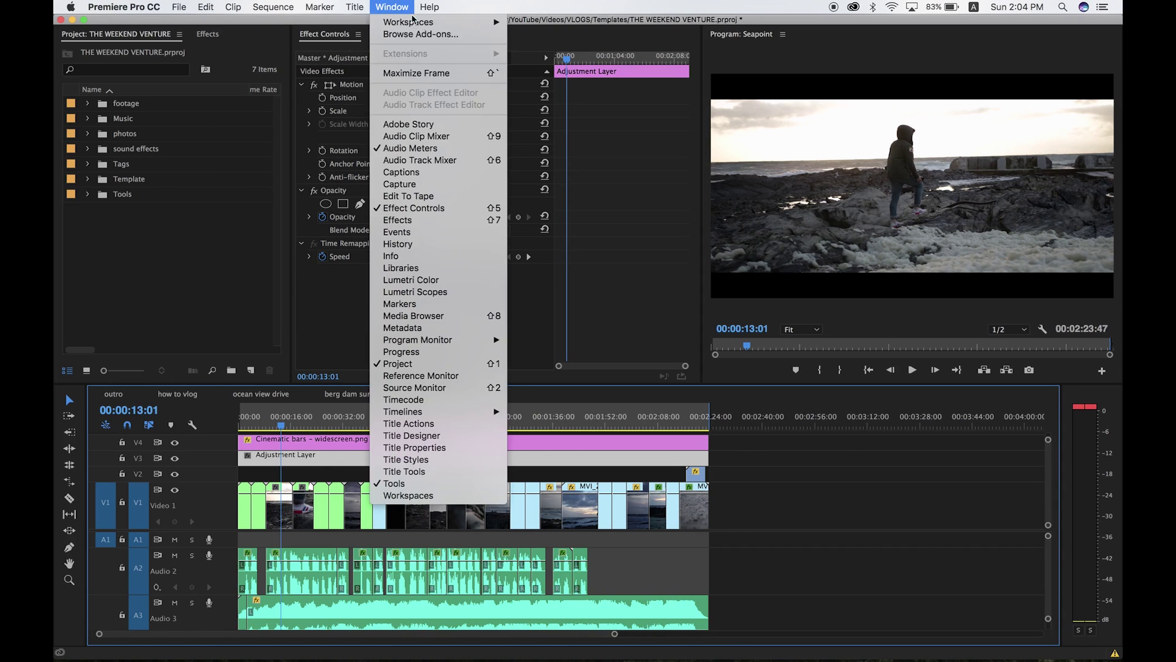
{"action": "mouse_move", "coordinate": [422, 23]}
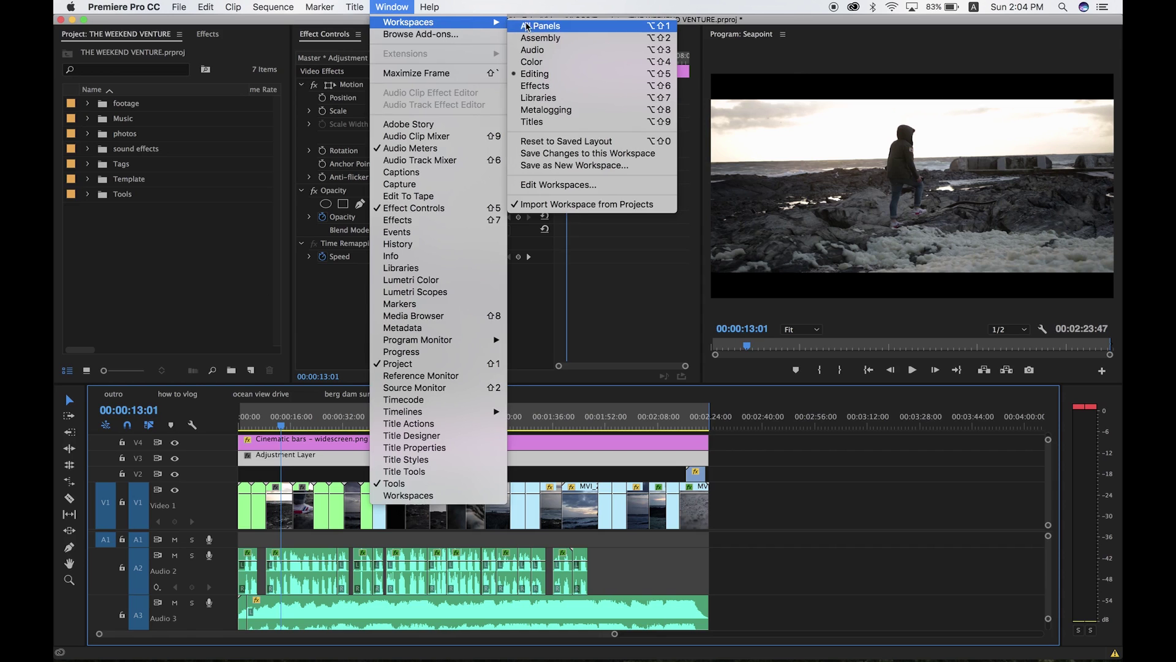
{"action": "left_click", "coordinate": [559, 73]}
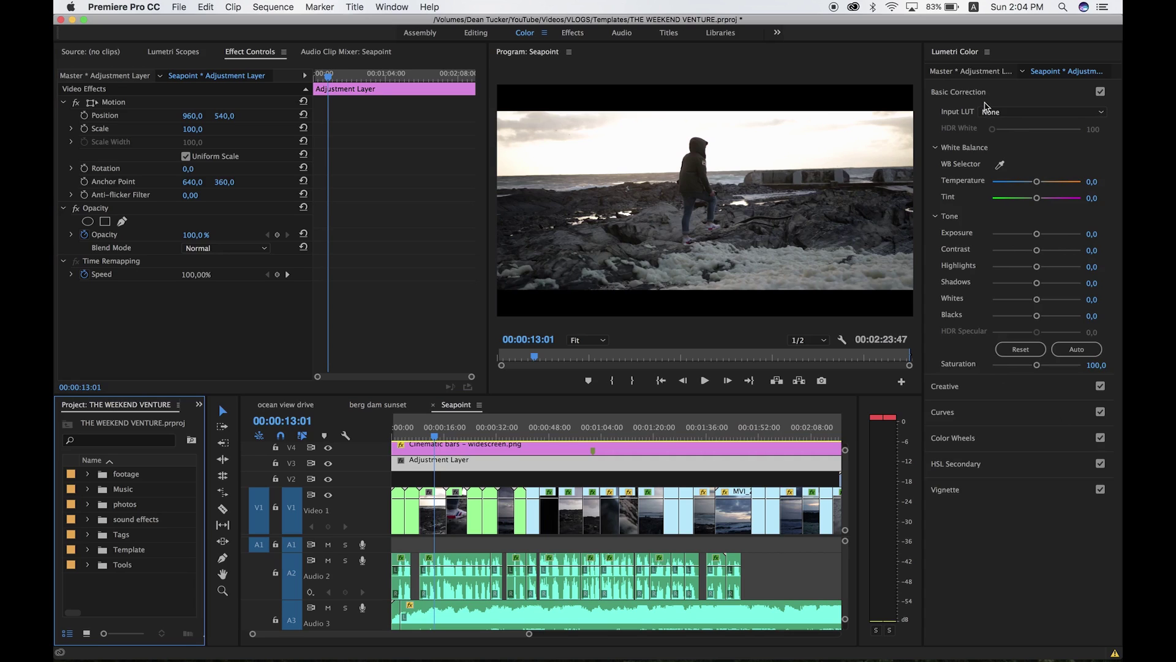
- Load IMG_5078-ITU-709-64.cube from the Desktop as the Lumetri Creative Look and preview it
{"action": "left_click", "coordinate": [981, 96]}
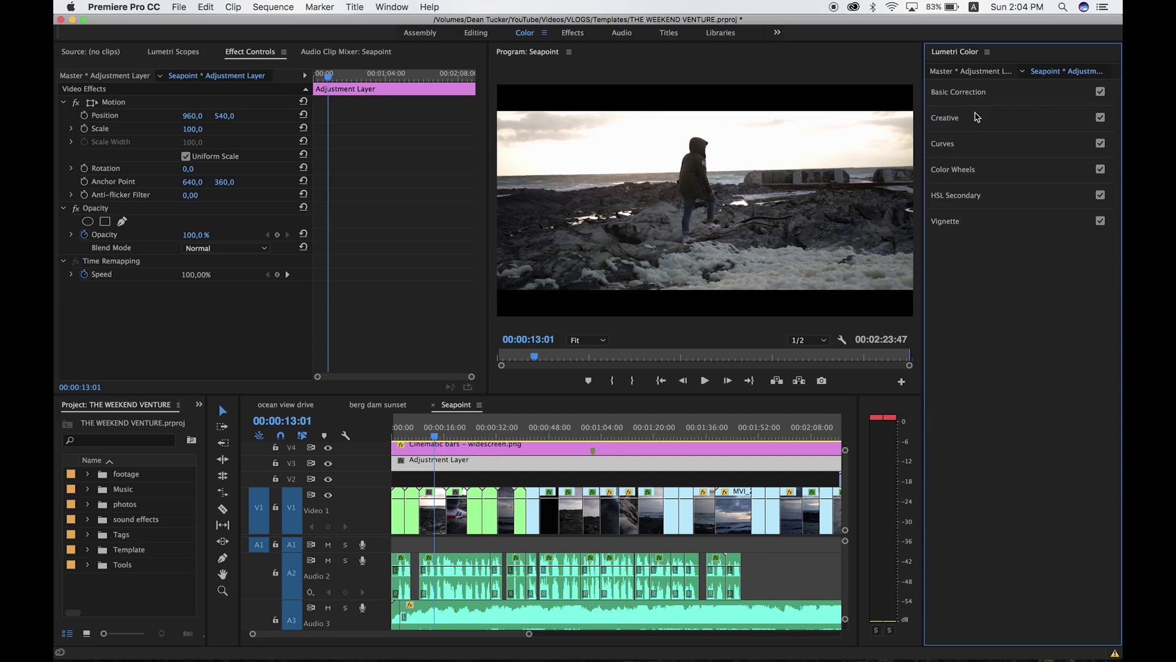
{"action": "left_click", "coordinate": [976, 118]}
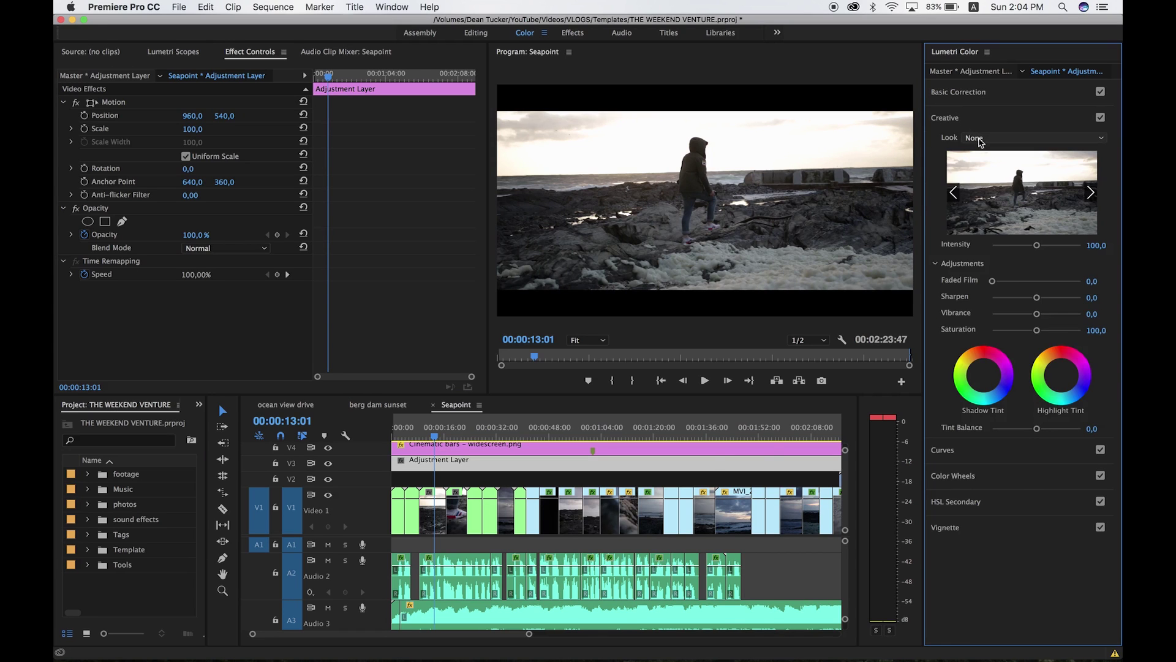
{"action": "left_click", "coordinate": [981, 142]}
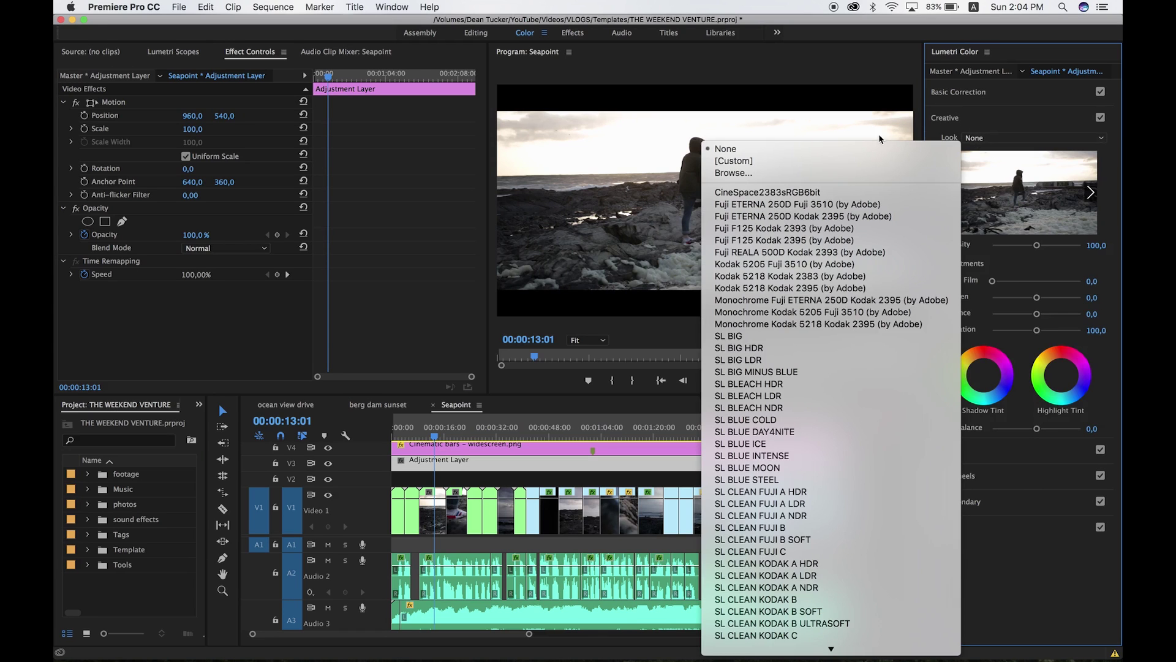
{"action": "left_click", "coordinate": [812, 173]}
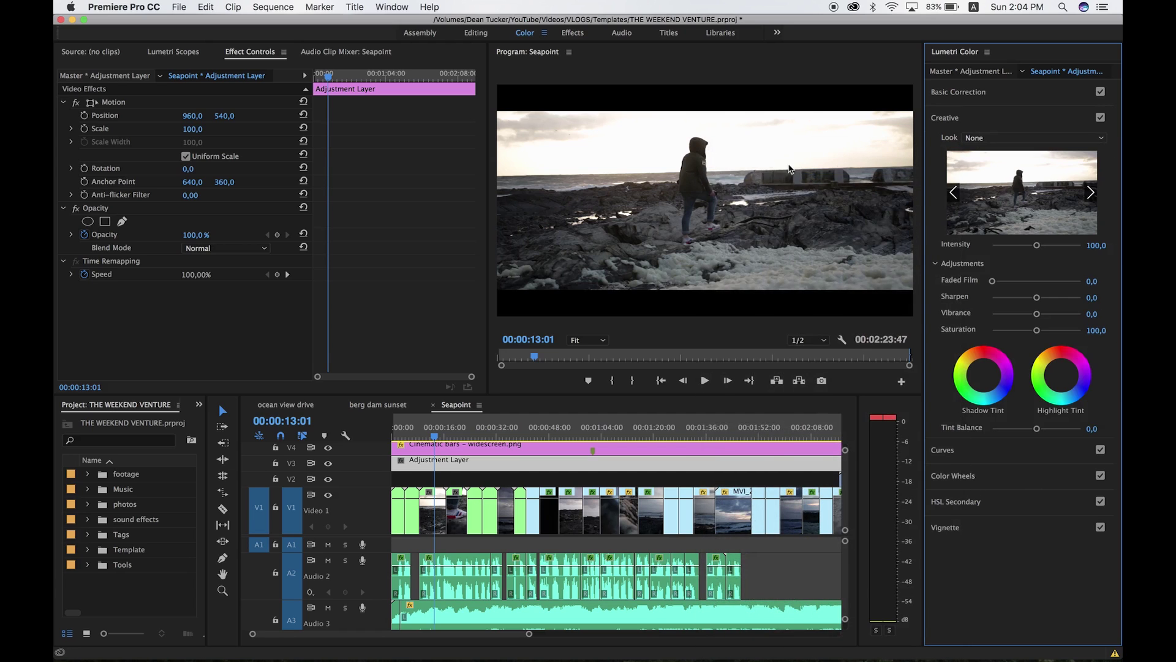
{"action": "left_click", "coordinate": [406, 195]}
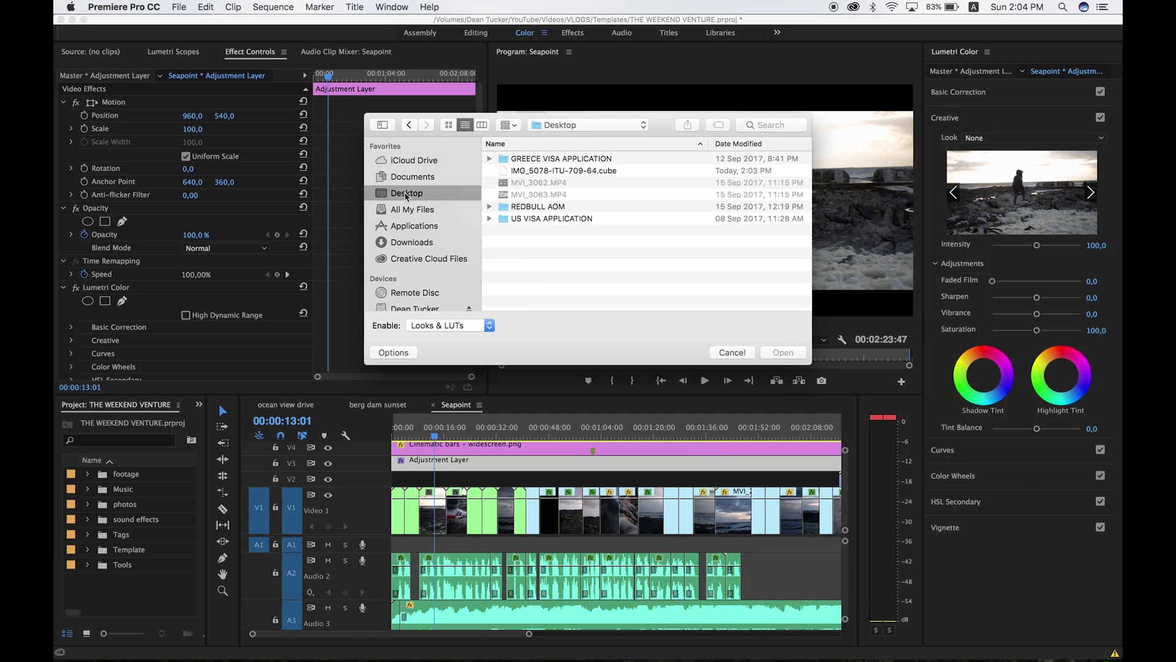
{"action": "left_click", "coordinate": [571, 170]}
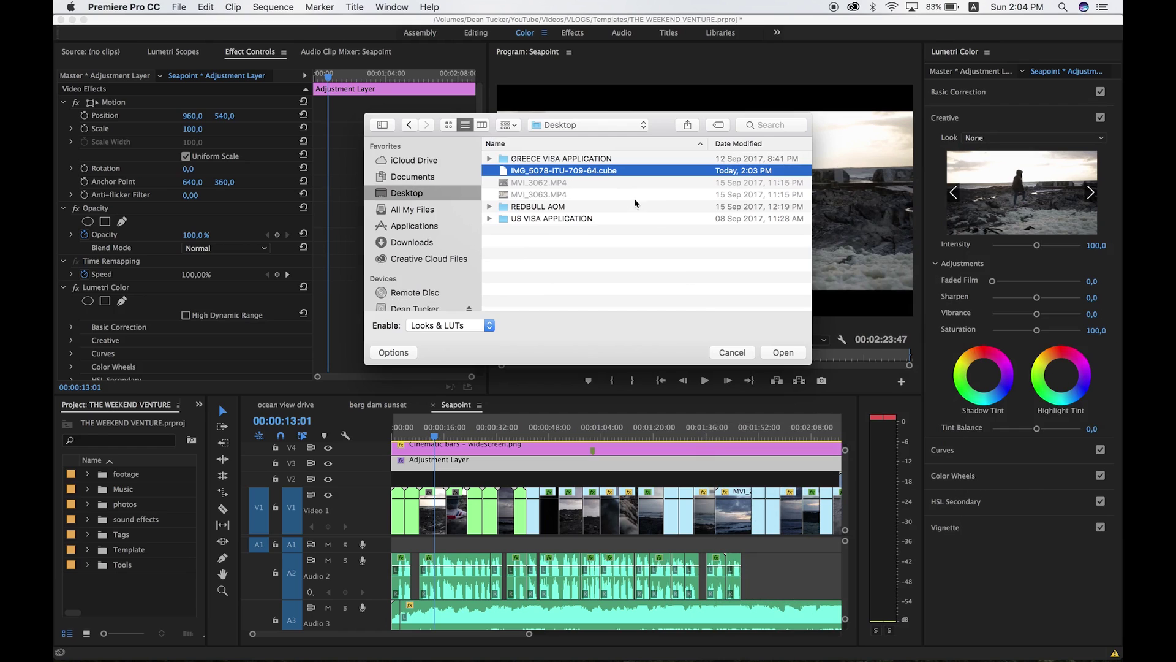
{"action": "left_click", "coordinate": [768, 353]}
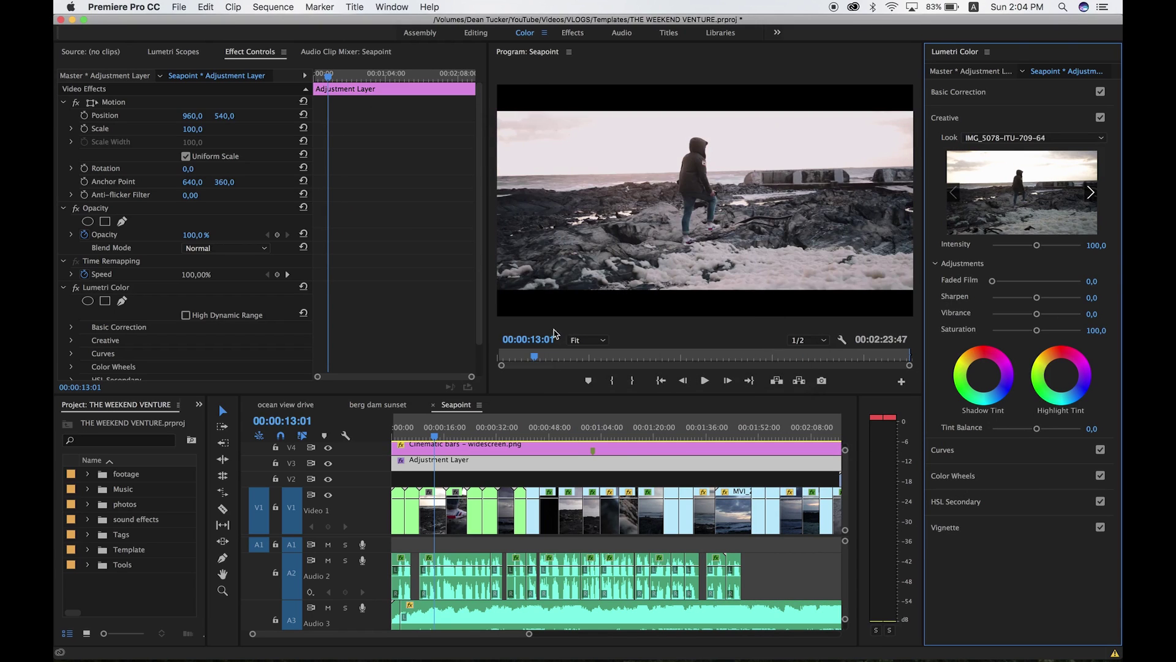
{"action": "left_click_drag", "start_coordinate": [417, 436], "coordinate": [401, 439]}
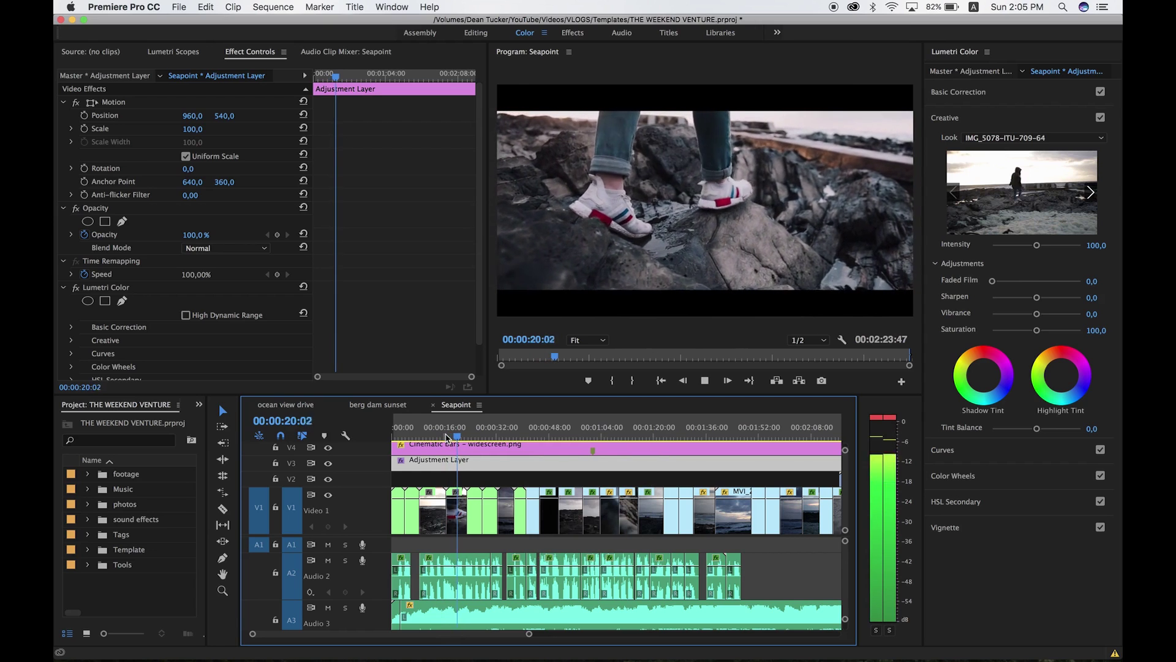
- Stop playback and lower the adjustment layer's Highlights to -51,1 and Exposure to -0,3
{"action": "key", "text": "space"}
{"action": "left_click", "coordinate": [439, 436]}
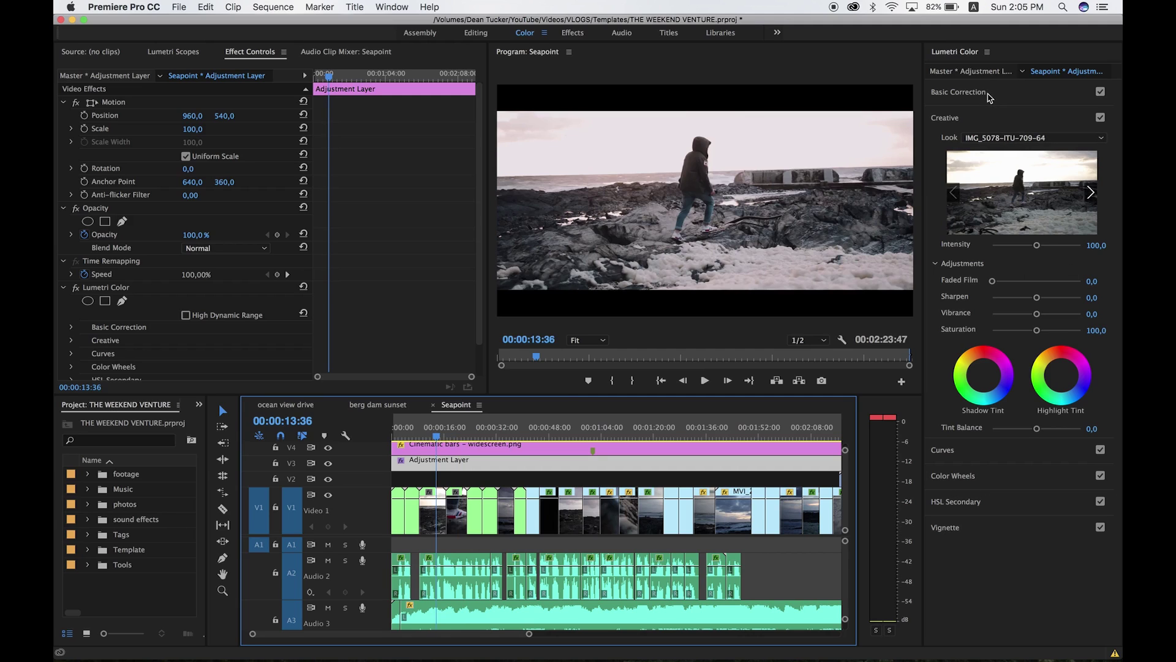
{"action": "left_click", "coordinate": [960, 91]}
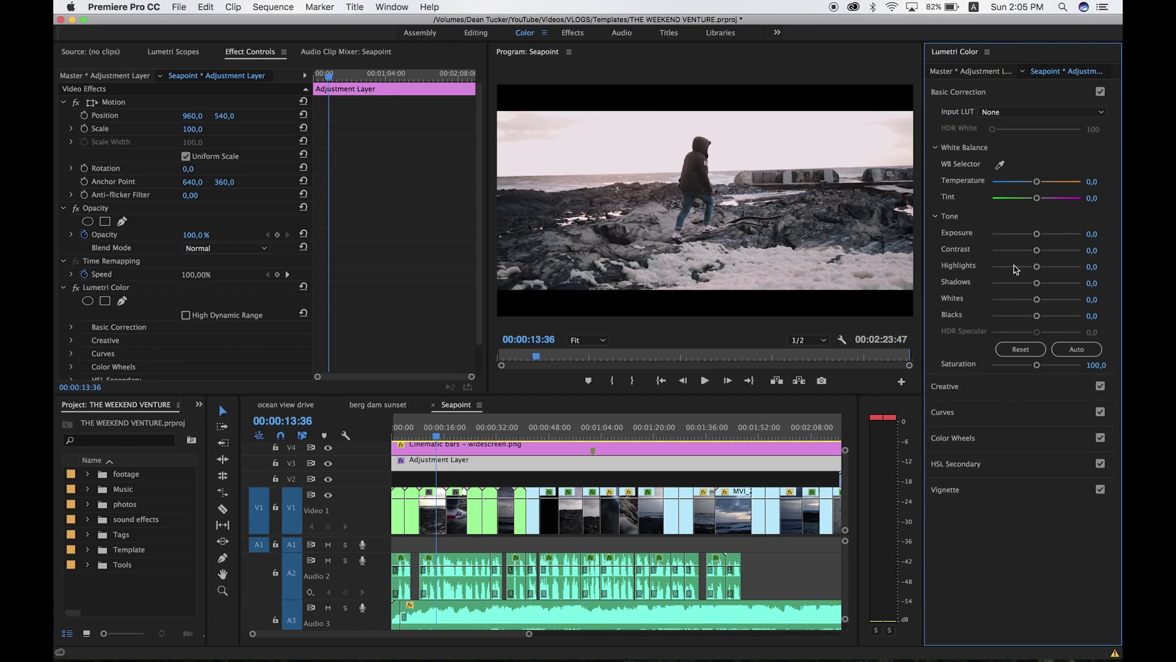
{"action": "left_click", "coordinate": [1015, 268]}
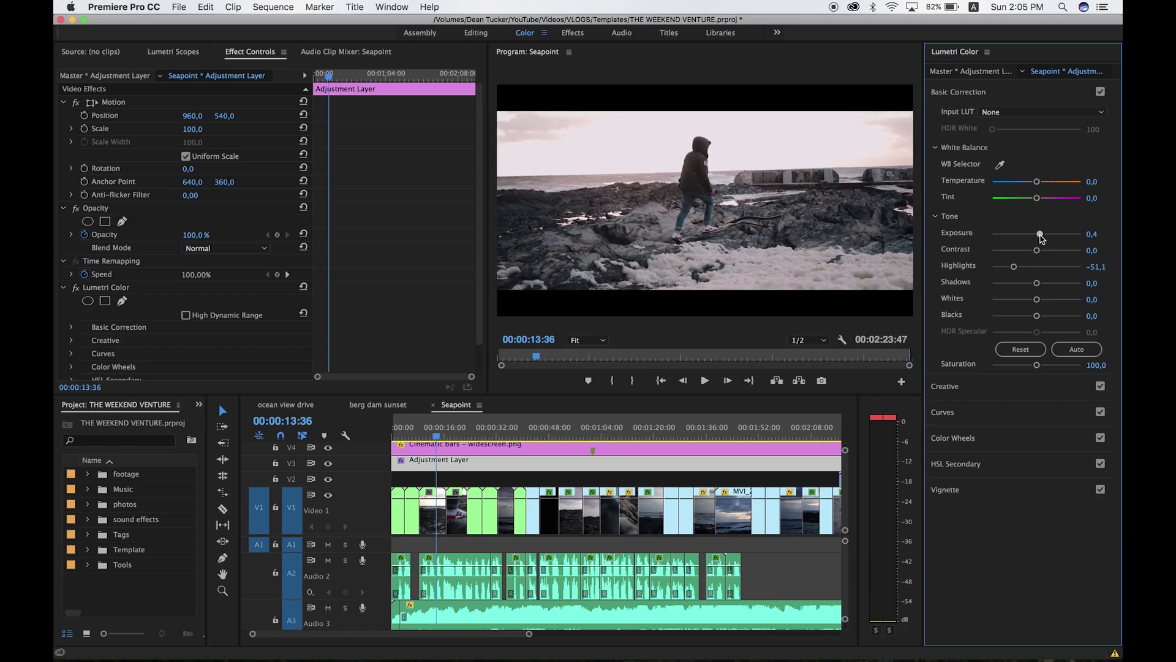
{"action": "left_click_drag", "start_coordinate": [1041, 238], "coordinate": [1036, 238]}
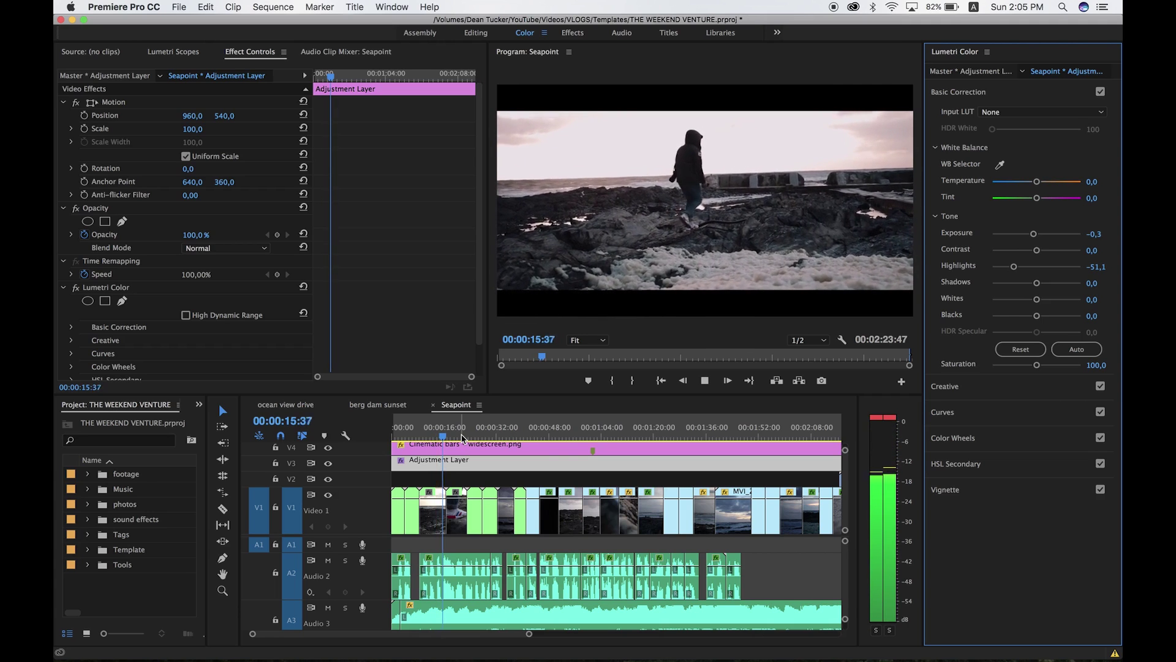
{"action": "left_click", "coordinate": [454, 435]}
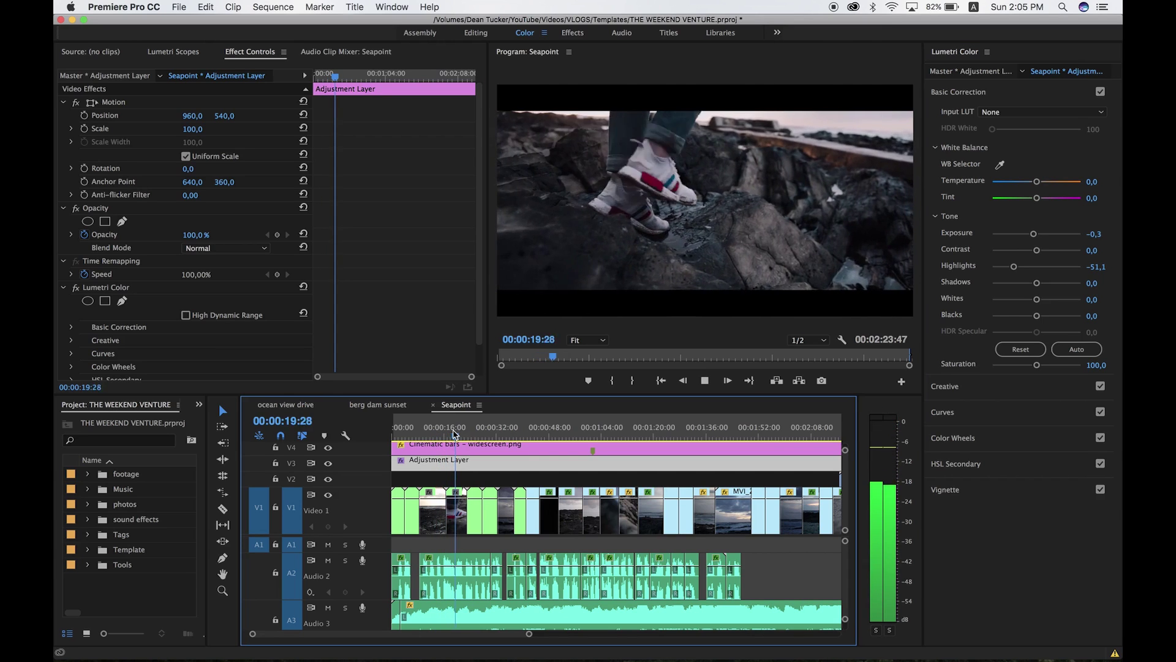